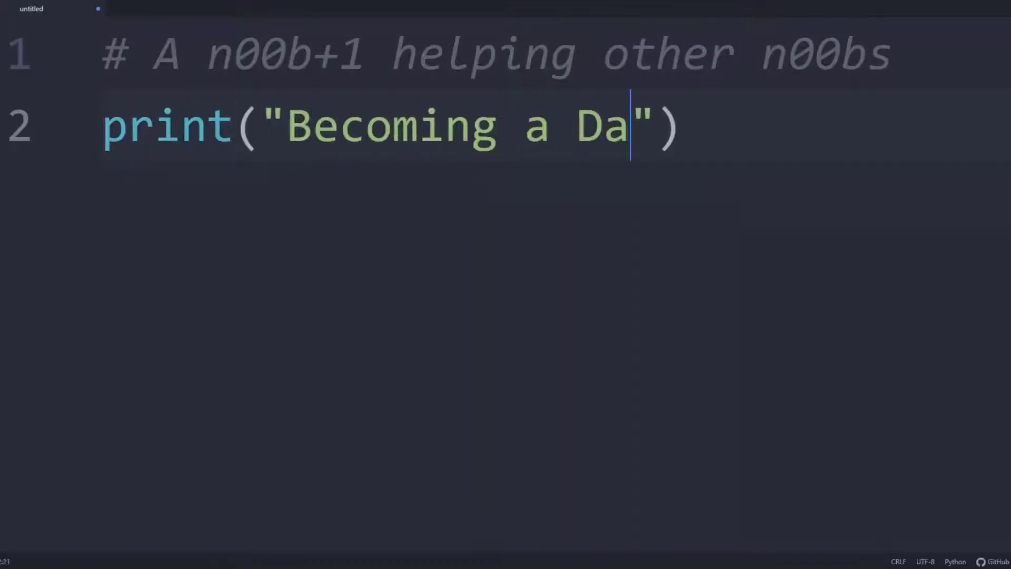
text(ta Scientist\n w/ Nathan Williams)
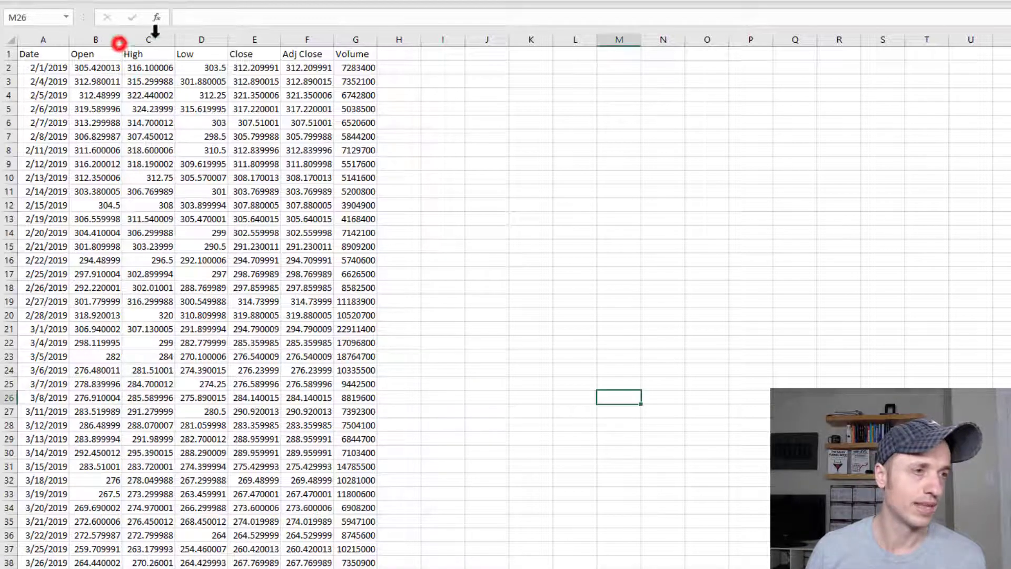
drag(148, 39, 266, 40)
right_click(268, 38)
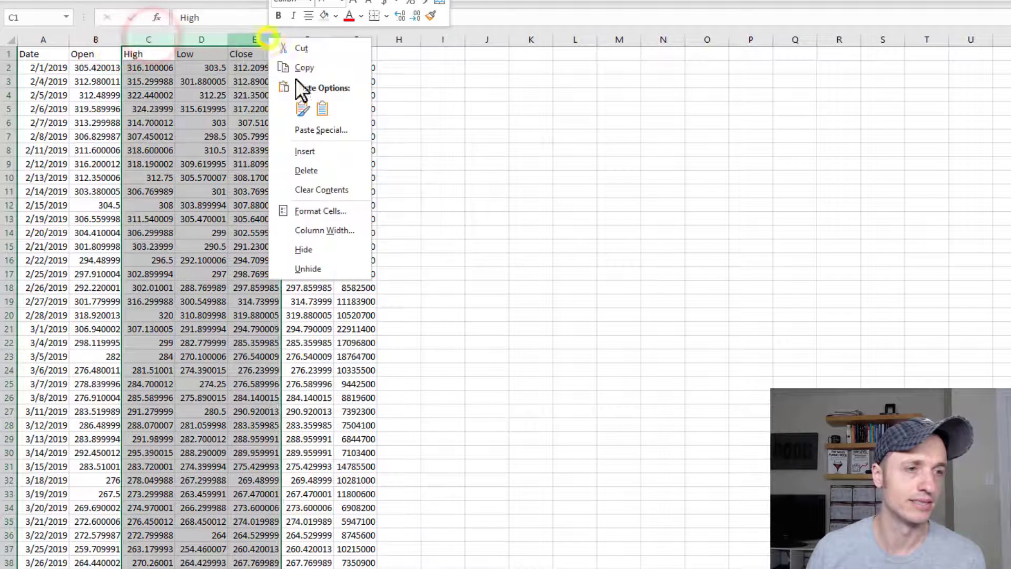
click(320, 248)
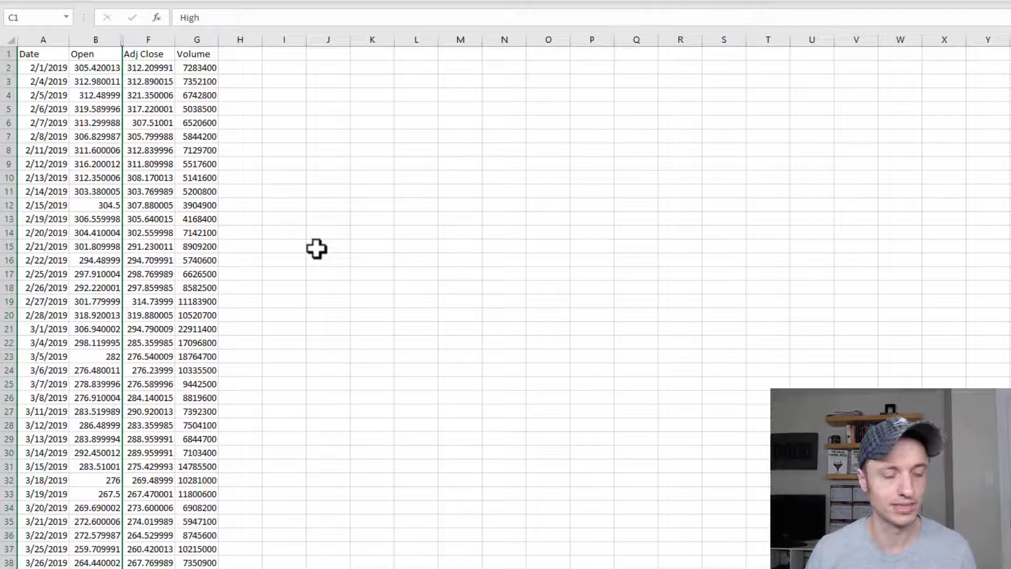
key(ctrl+z)
drag(9, 177, 7, 268)
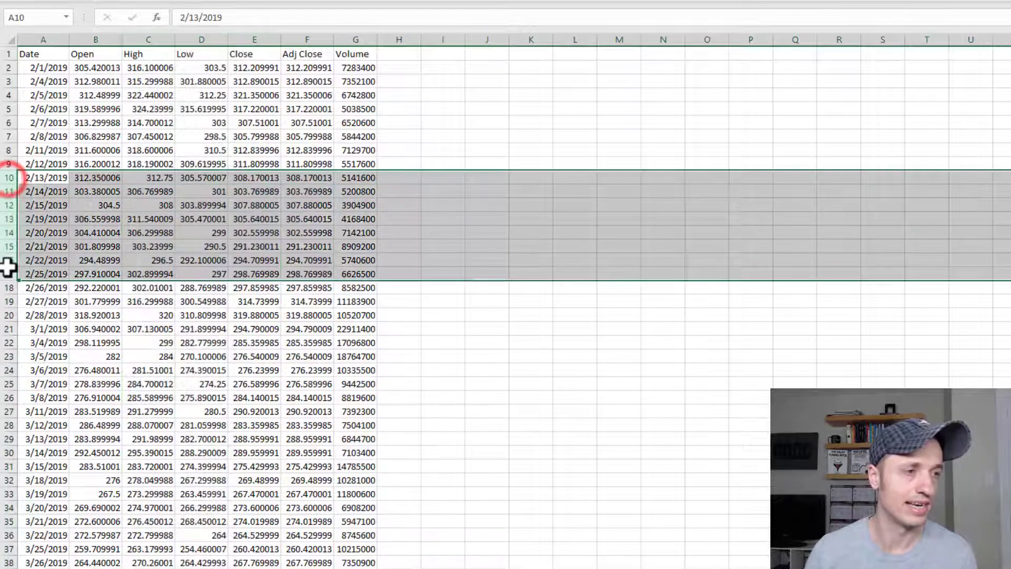
right_click(8, 268)
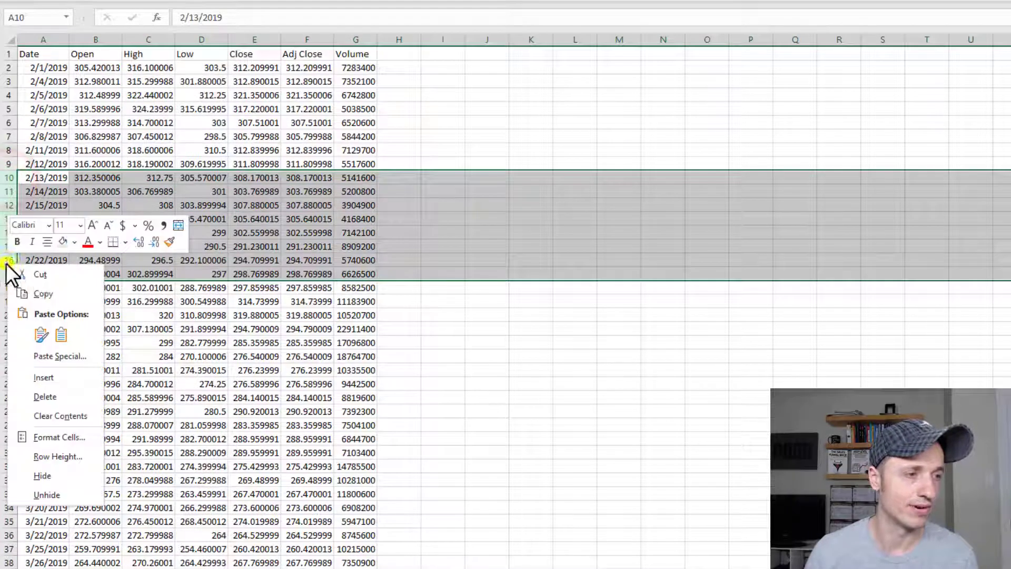
click(68, 476)
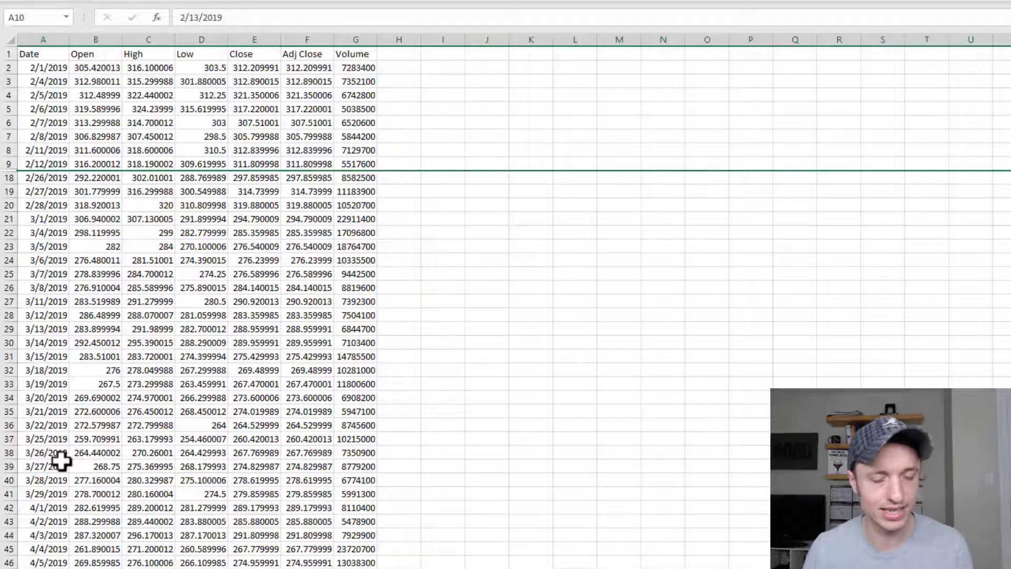
key(ctrl+z)
Turn on Data-tab filter controls for the stock data header row
click(272, 205)
click(206, 165)
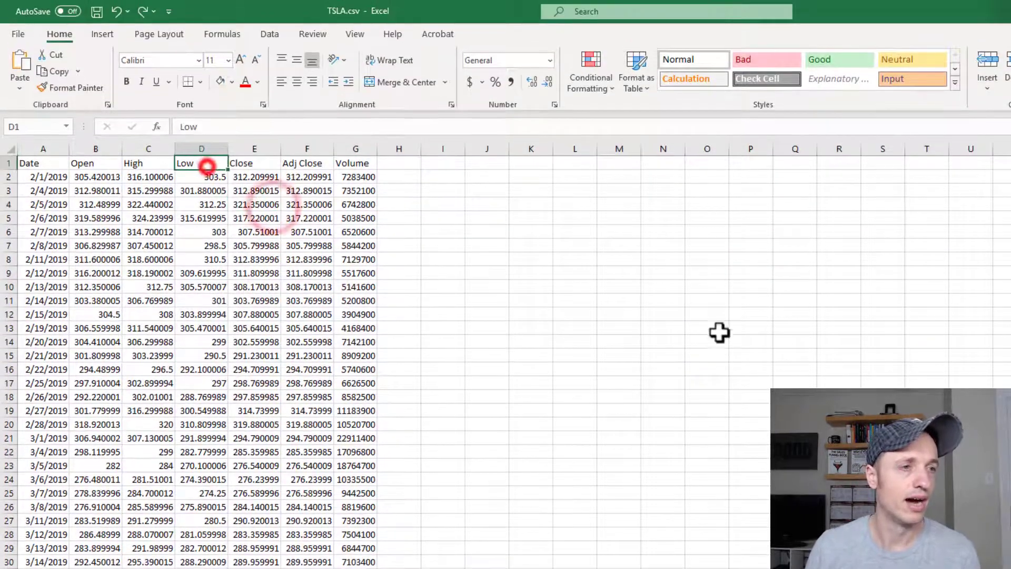
click(266, 34)
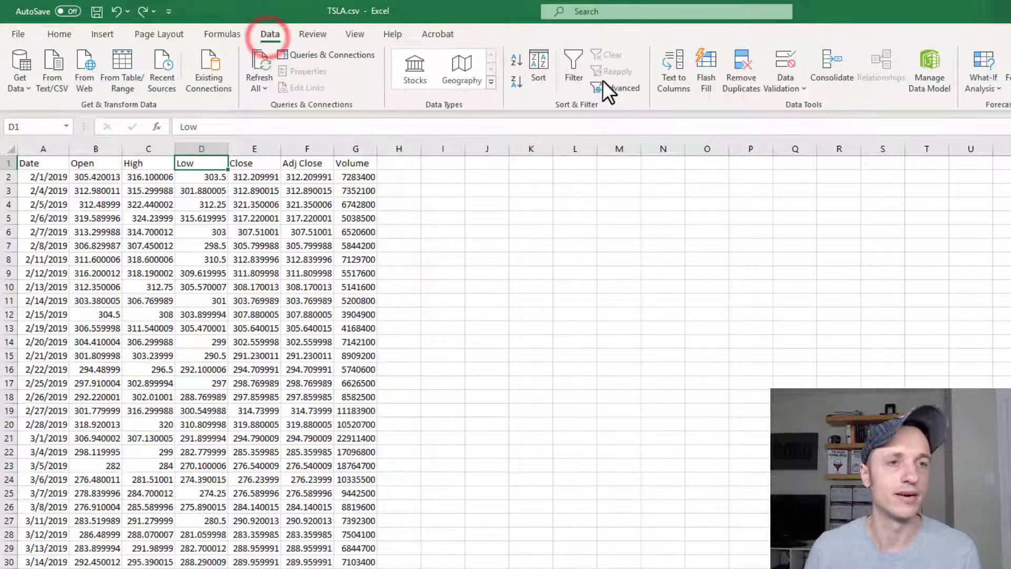
click(570, 80)
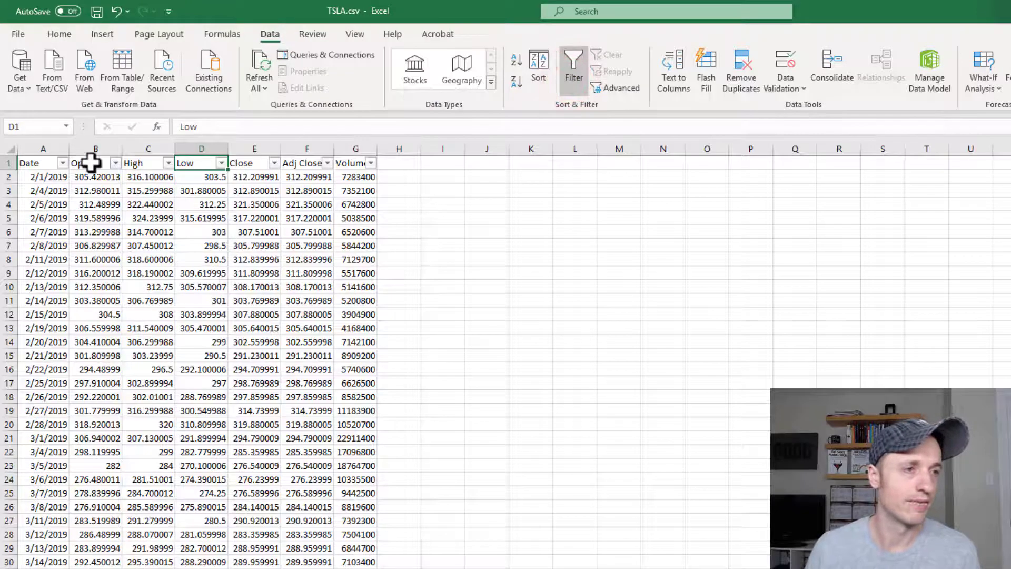
Filter High to values matching 2*, sort it ascending, then clear the filter
click(169, 164)
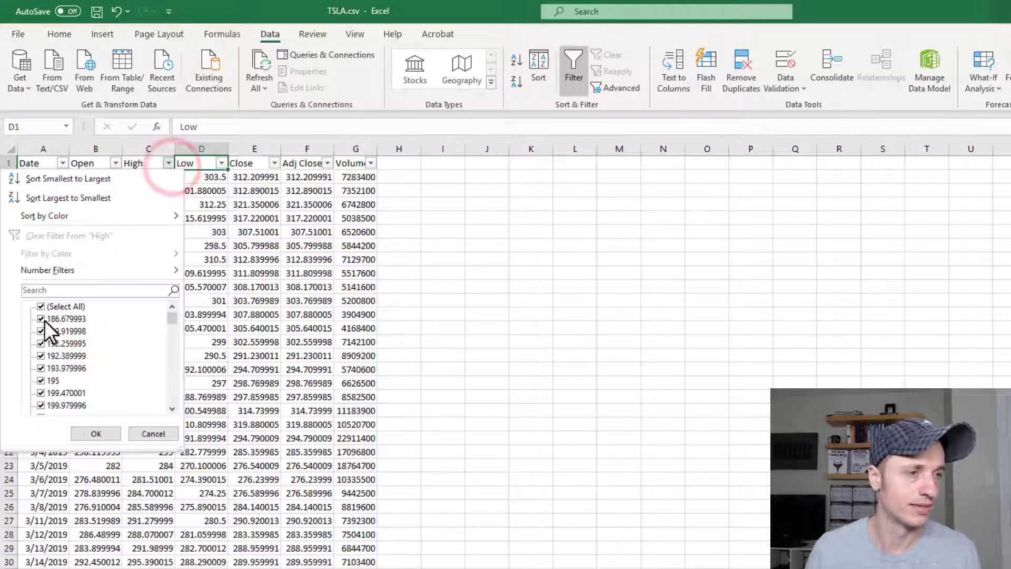
click(98, 289)
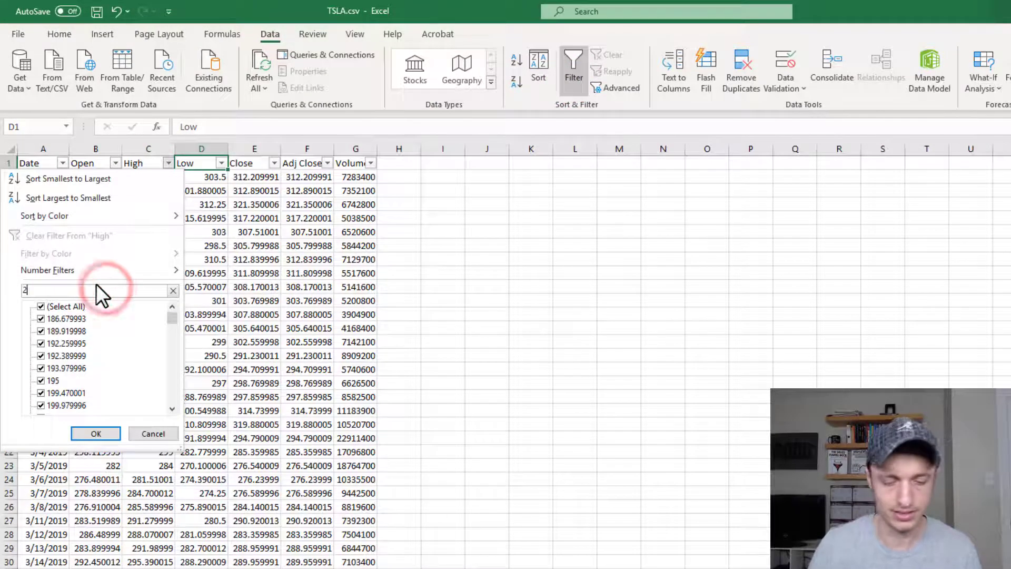
text(2*)
click(95, 433)
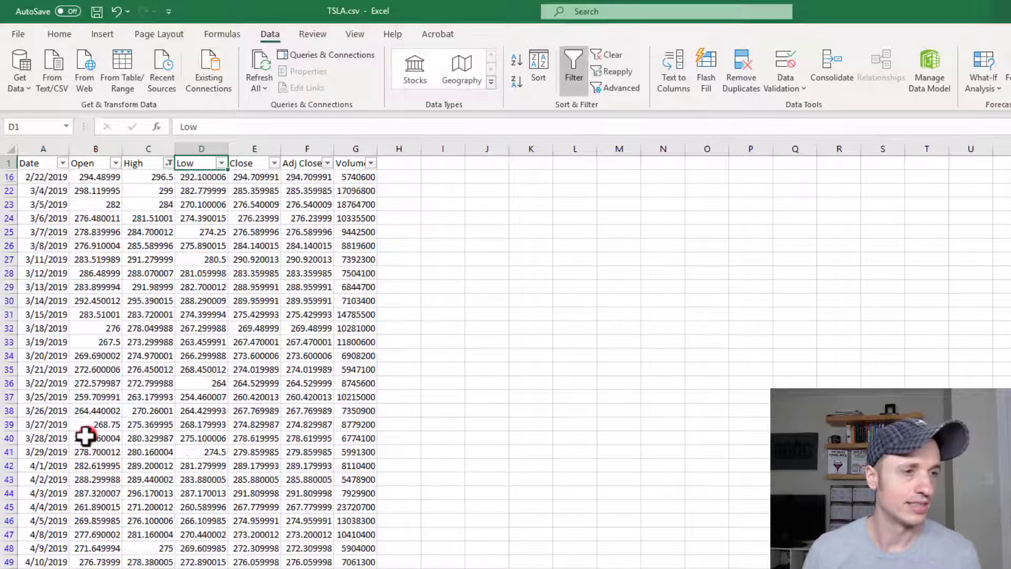
click(169, 163)
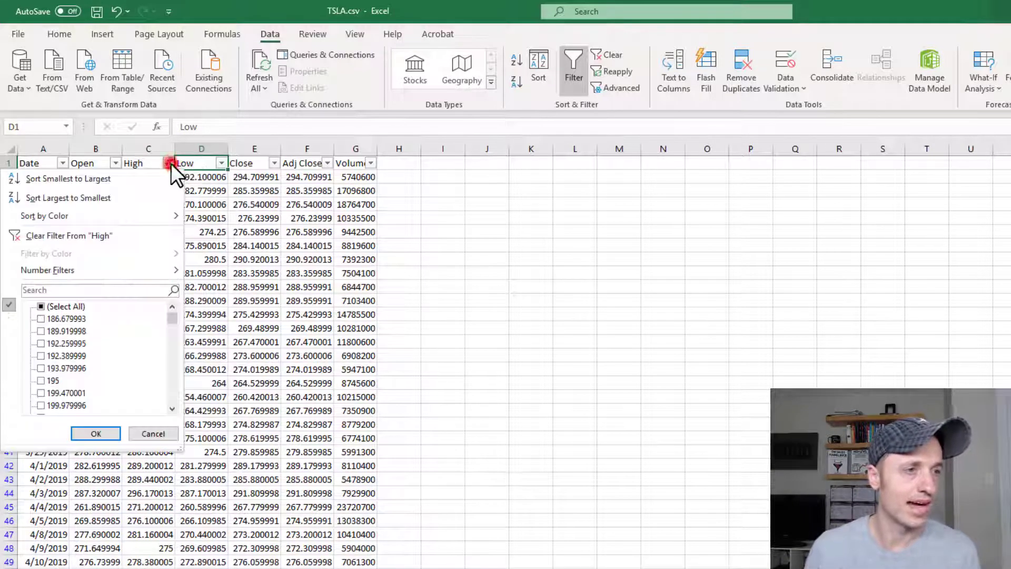
click(111, 179)
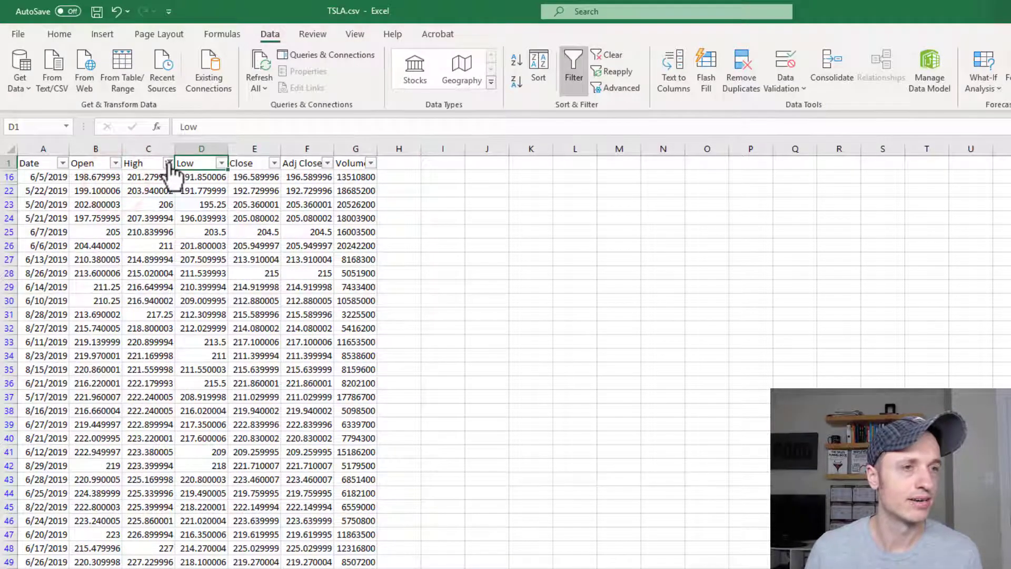
click(255, 164)
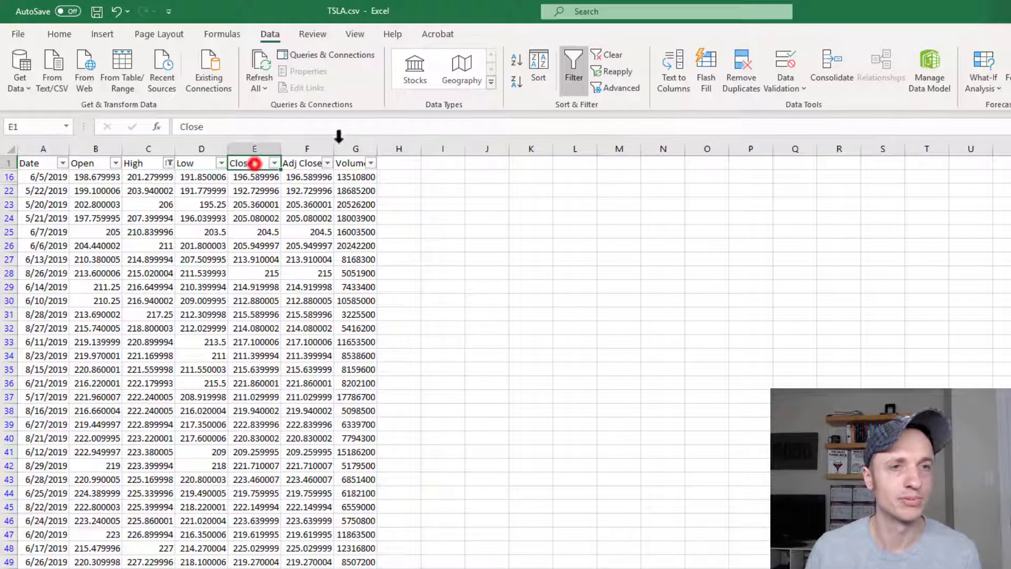
click(608, 55)
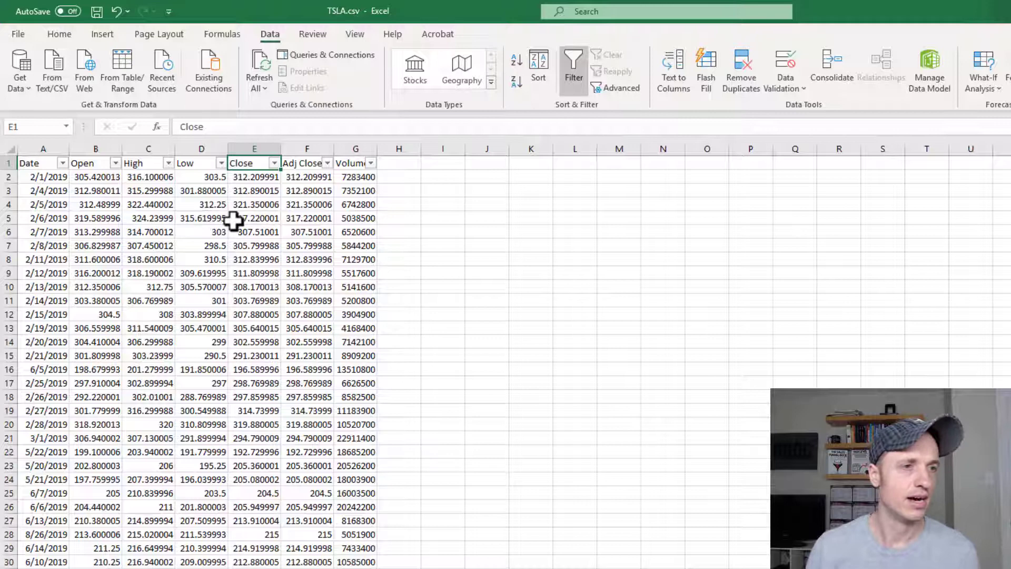
click(538, 76)
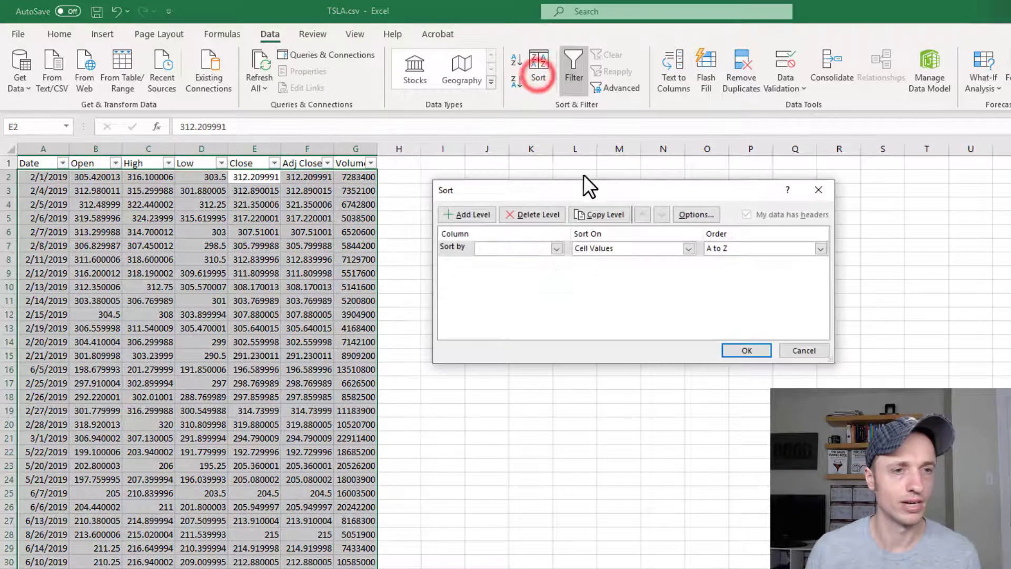
click(554, 247)
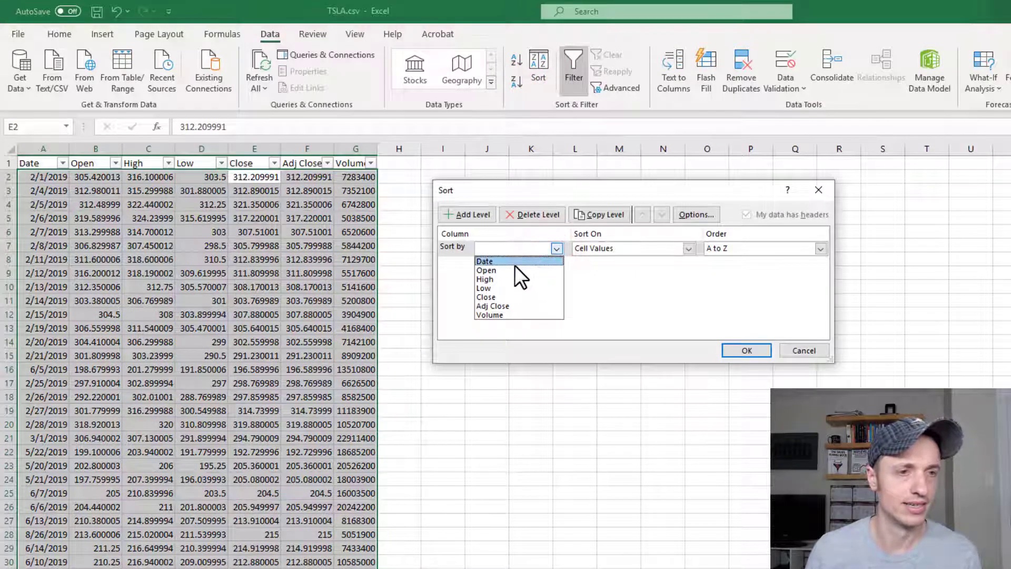
click(514, 278)
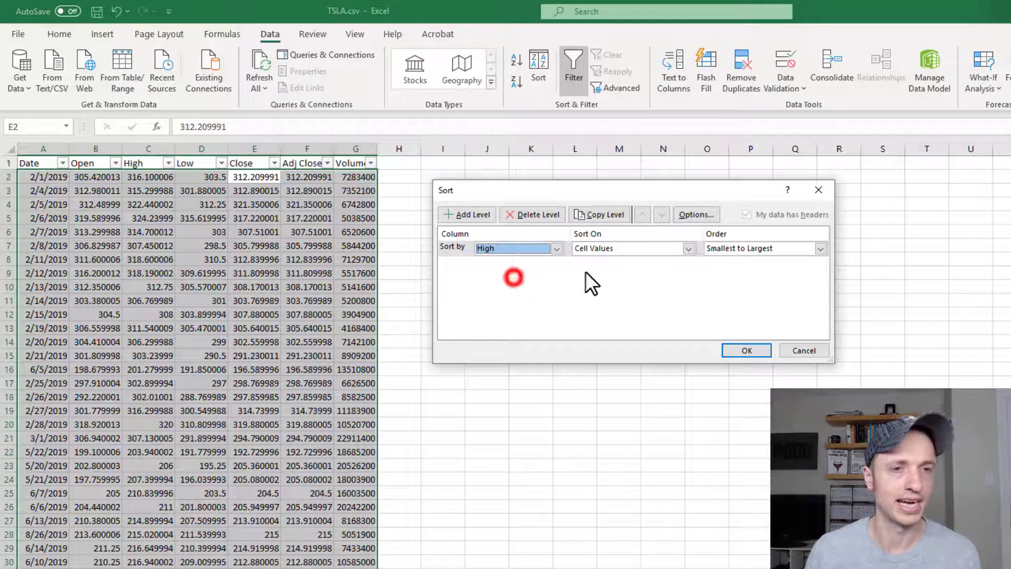
click(759, 250)
click(753, 272)
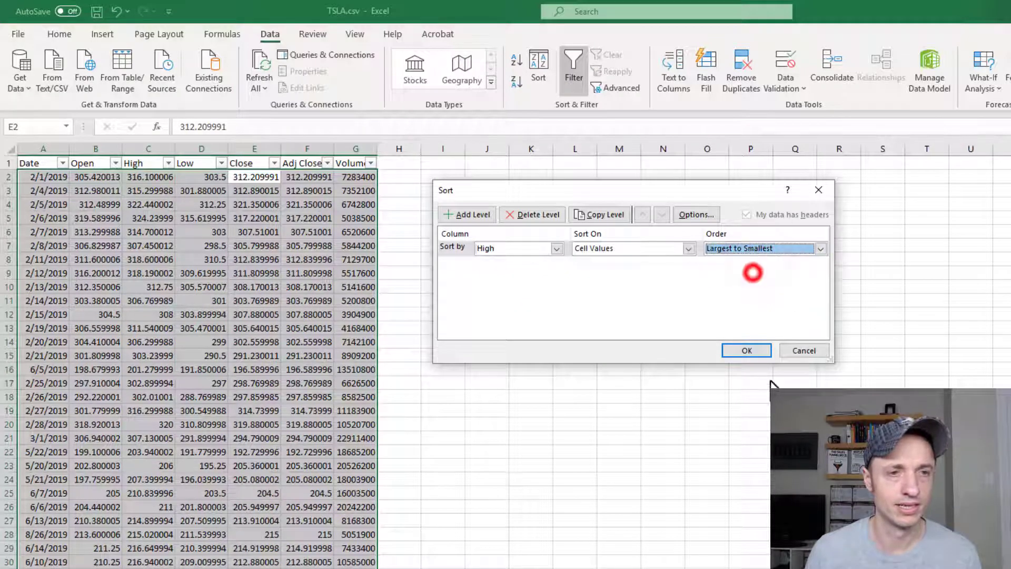
click(746, 349)
click(273, 208)
drag(158, 176, 153, 465)
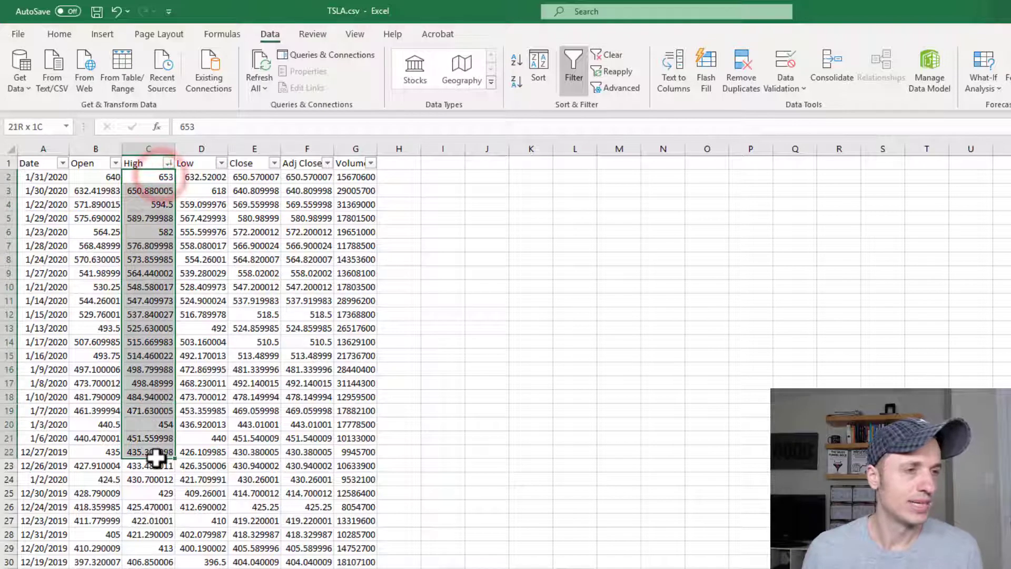
click(605, 227)
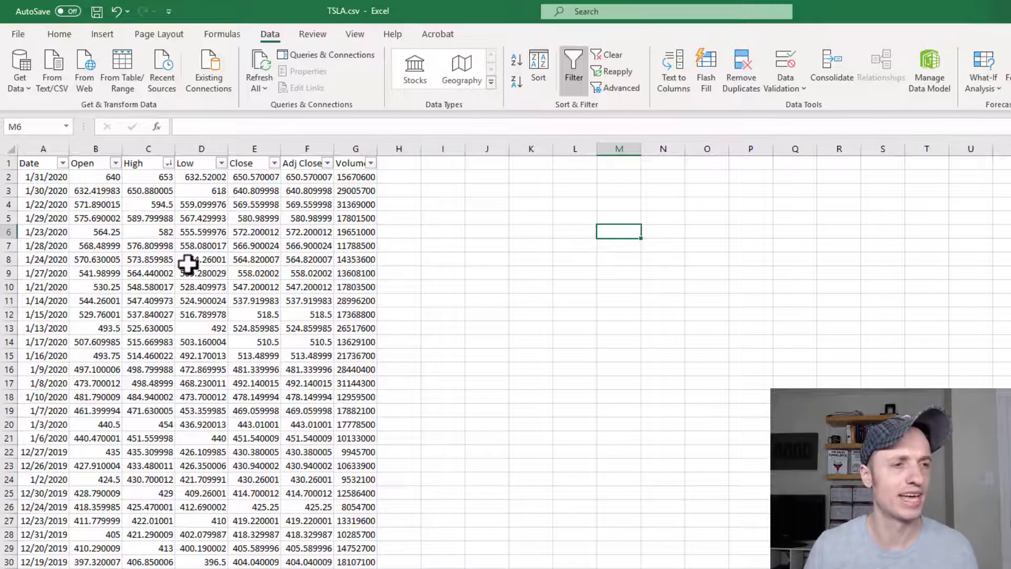
Add a 'Difference' header in H1 and the formula =E2-B2 in H2
click(394, 164)
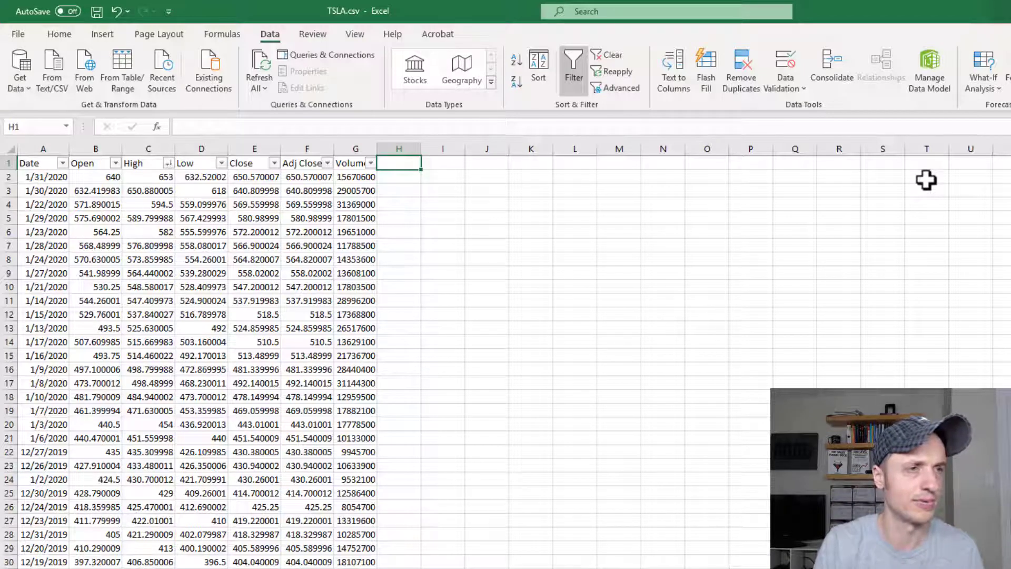
text(Diff)
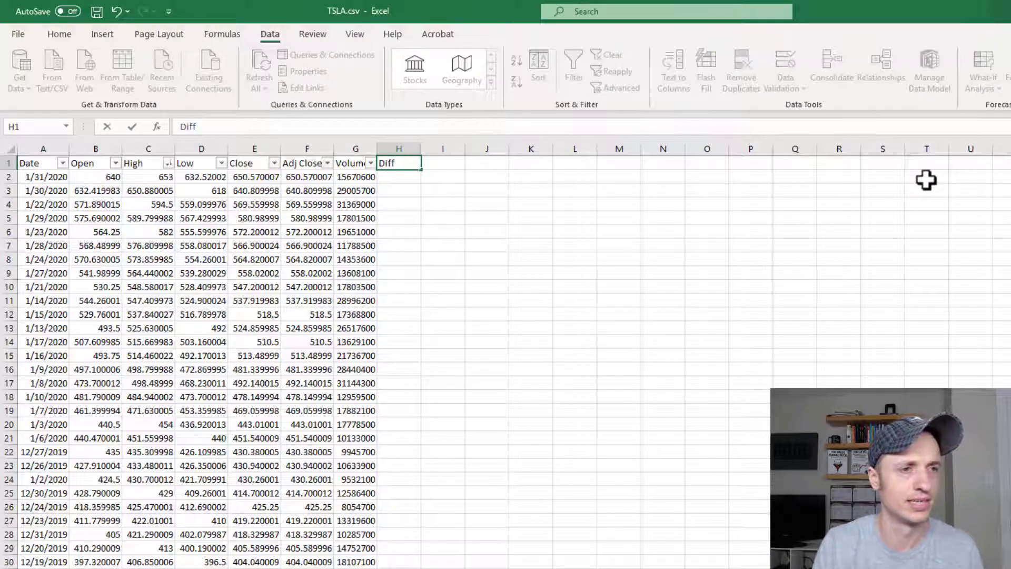
text(erence)
key(Return)
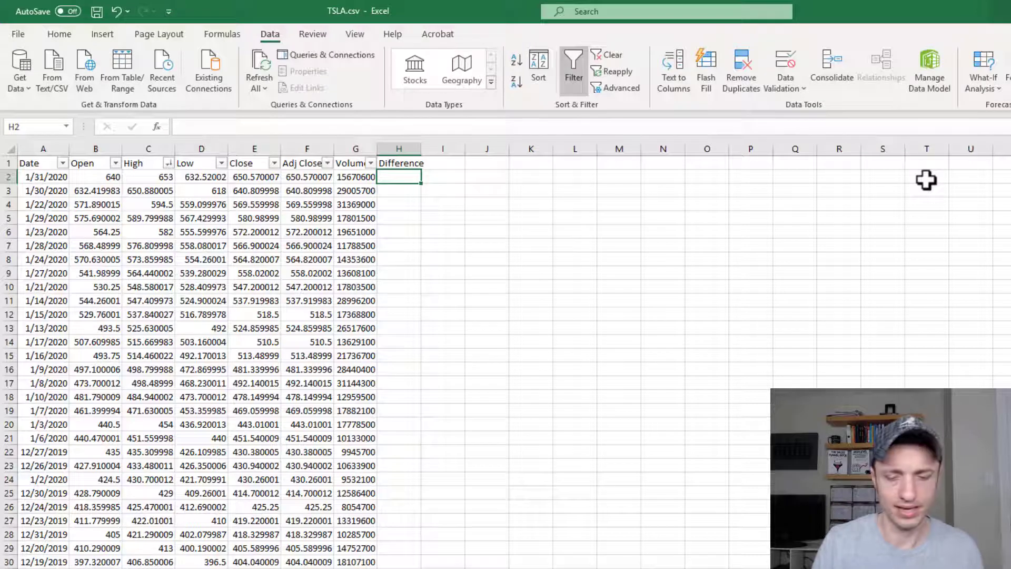
text(=)
key(Left)
key(Left)
key(Left)
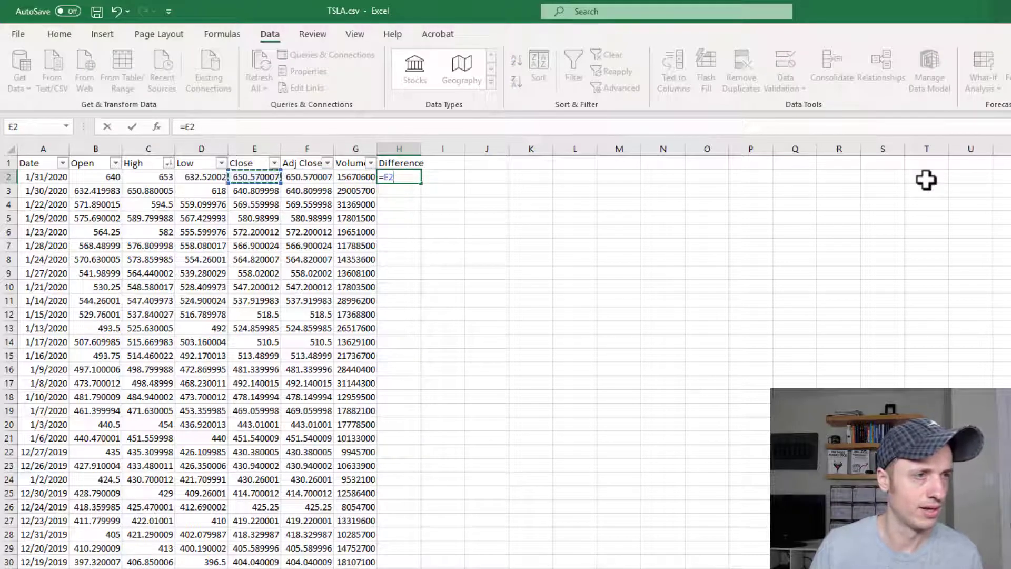
key(Left)
key(Right)
key(Left)
key(Left)
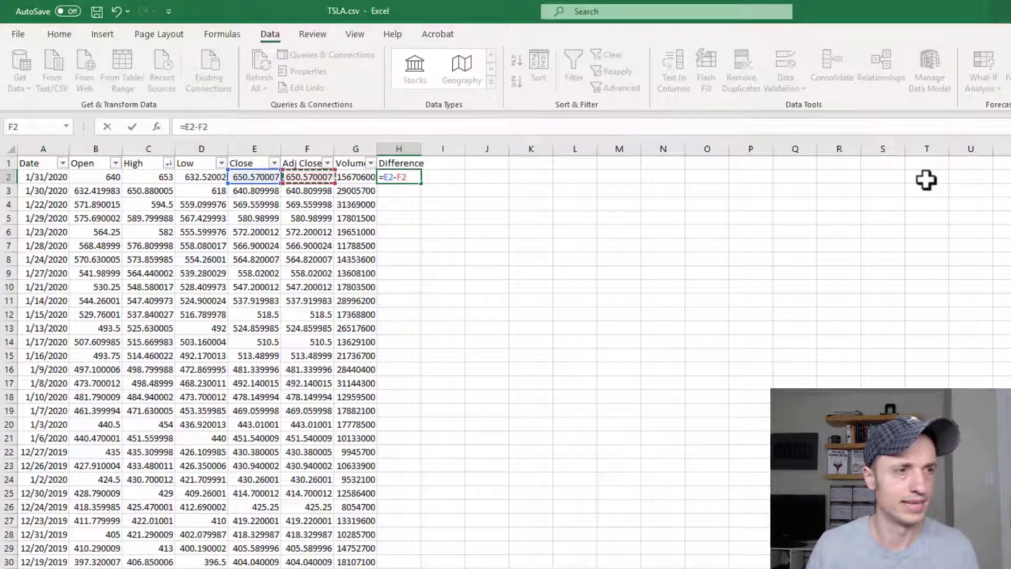
key(Left)
key(Left)
key(Left)
key(Left)
key(Return)
key(Up)
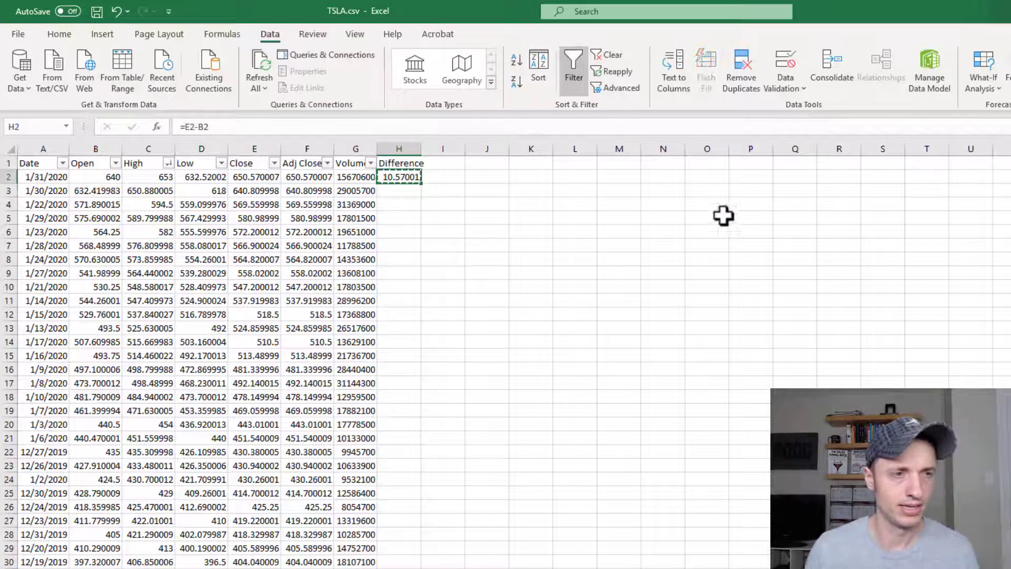
Copy the H2 difference formula down through H26
key(ctrl+c)
drag(408, 202, 407, 506)
key(ctrl+v)
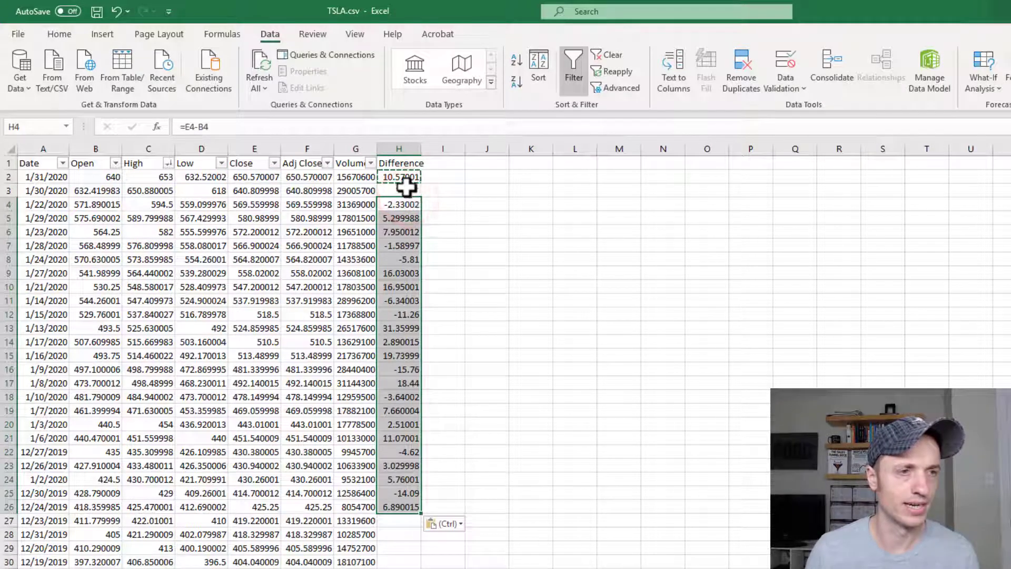
click(405, 191)
key(ctrl+v)
Give column H accounting dollar format and autofit its width
click(406, 148)
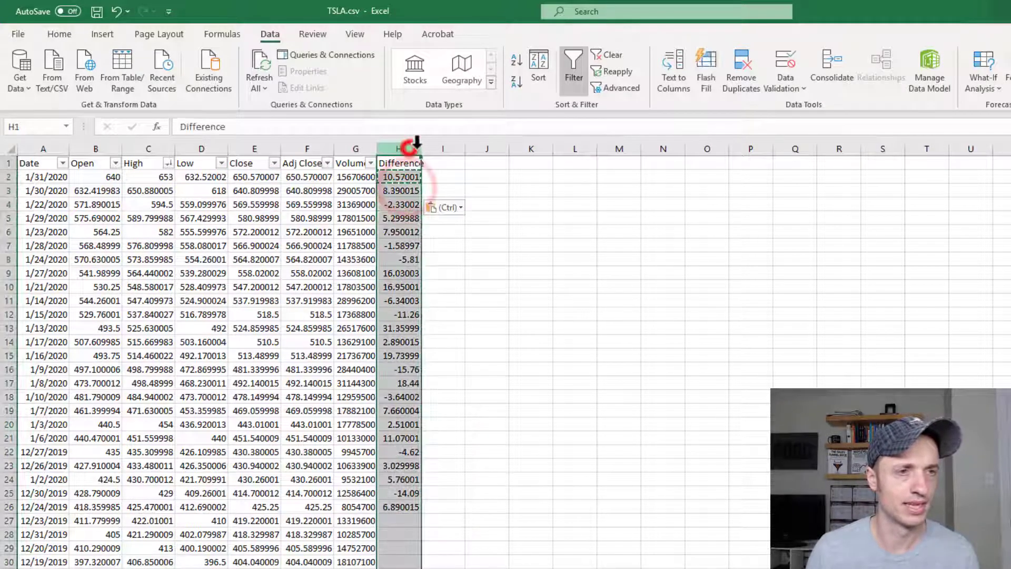
click(60, 34)
click(469, 78)
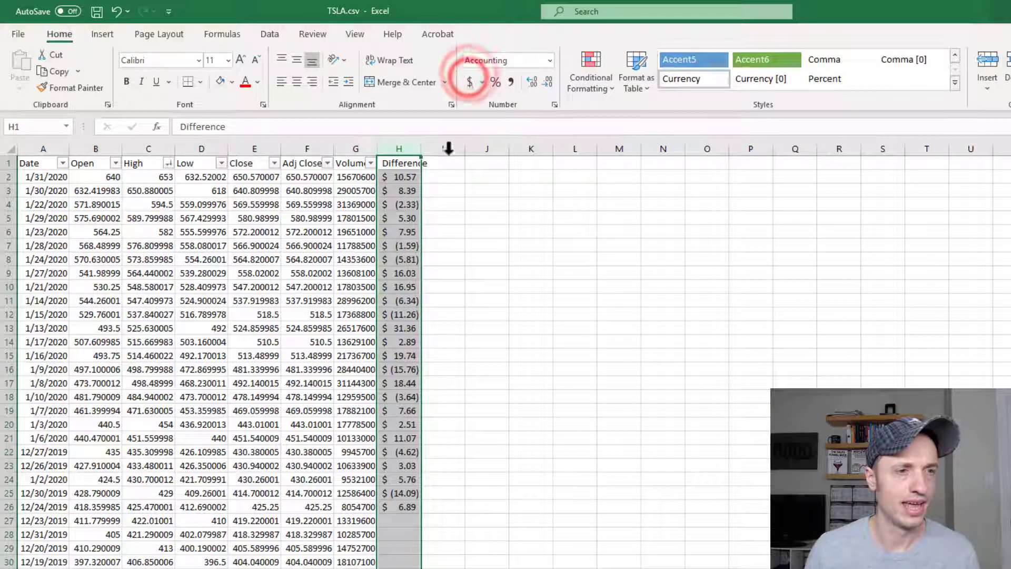
double_click(421, 148)
click(959, 327)
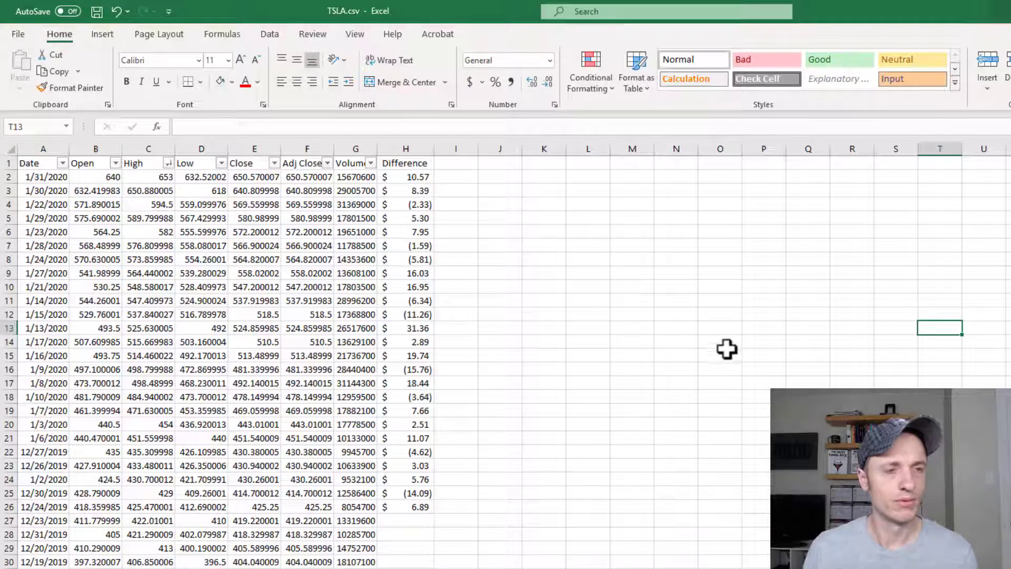
Enter =AVERAGE(E:E) in K4 to average the Close column
click(548, 205)
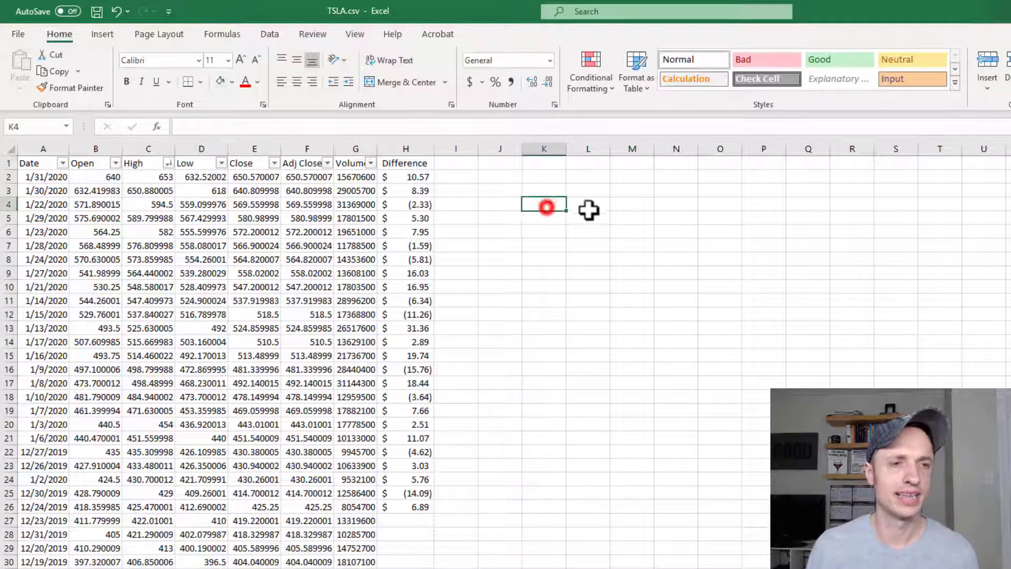
text(=)
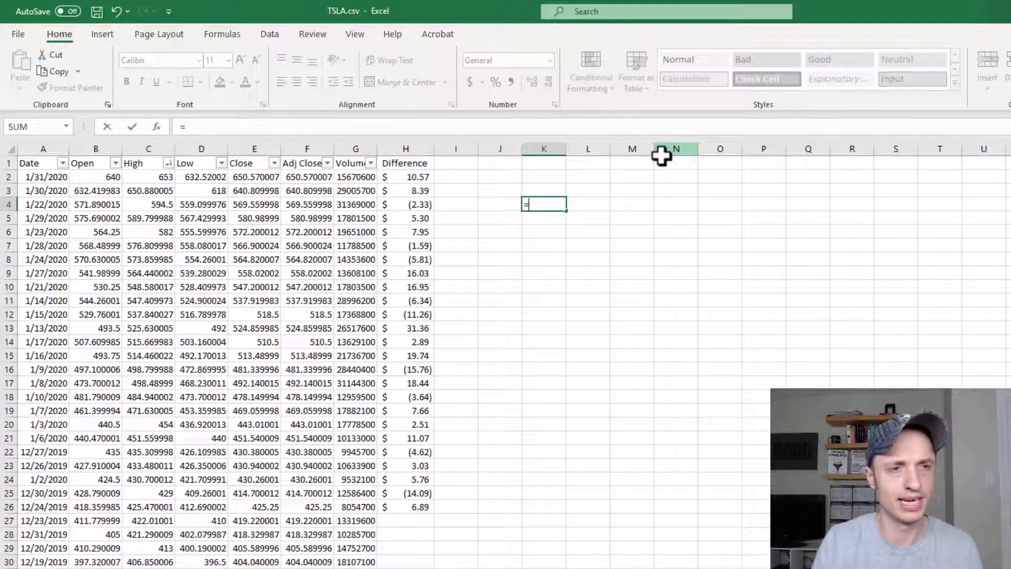
text(AVERAGE)
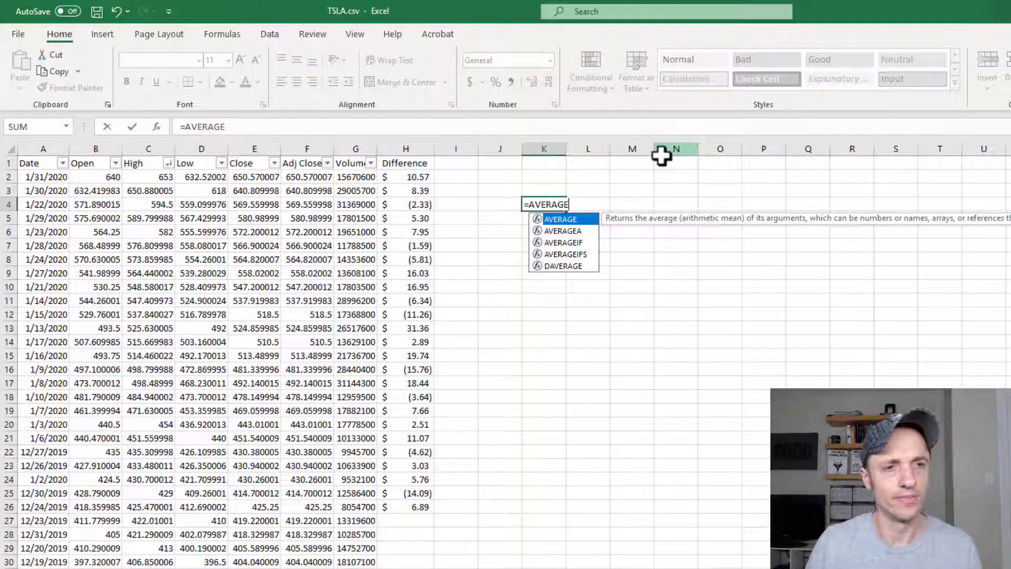
text(()
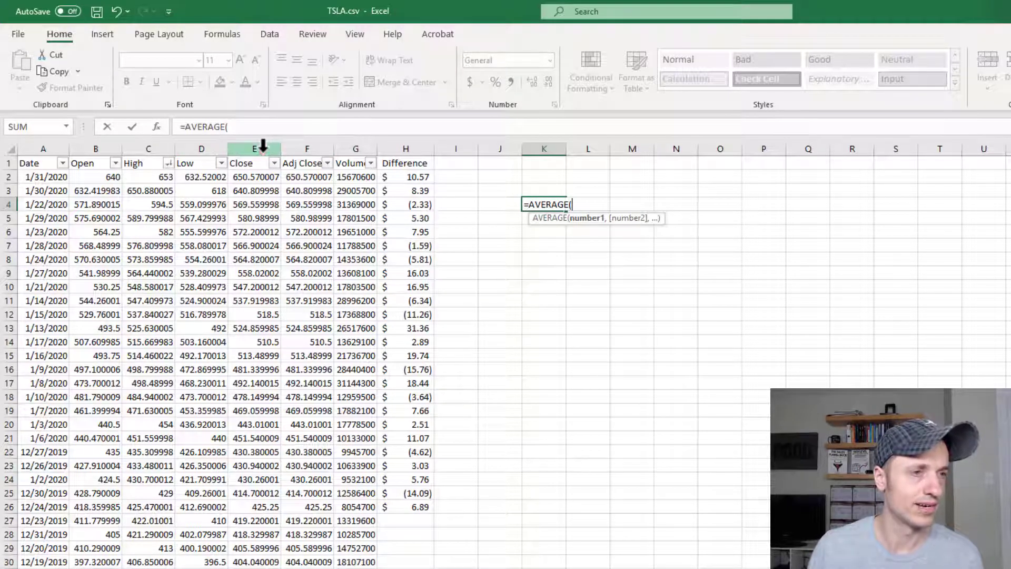
click(263, 146)
key(Return)
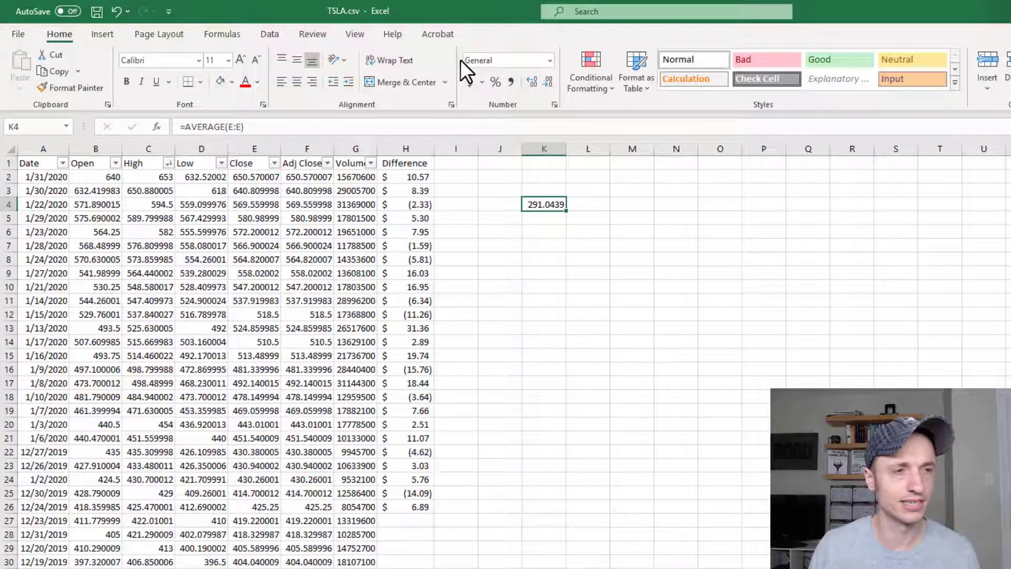
Enter =SUM(D:D) in K5 to total the Low column
key(Down)
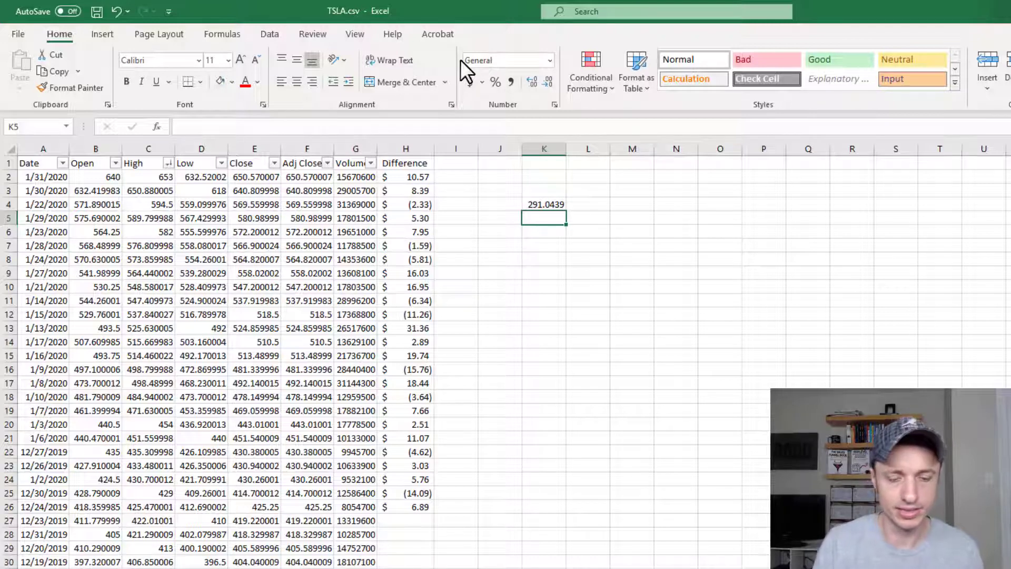
text(()
text(=)
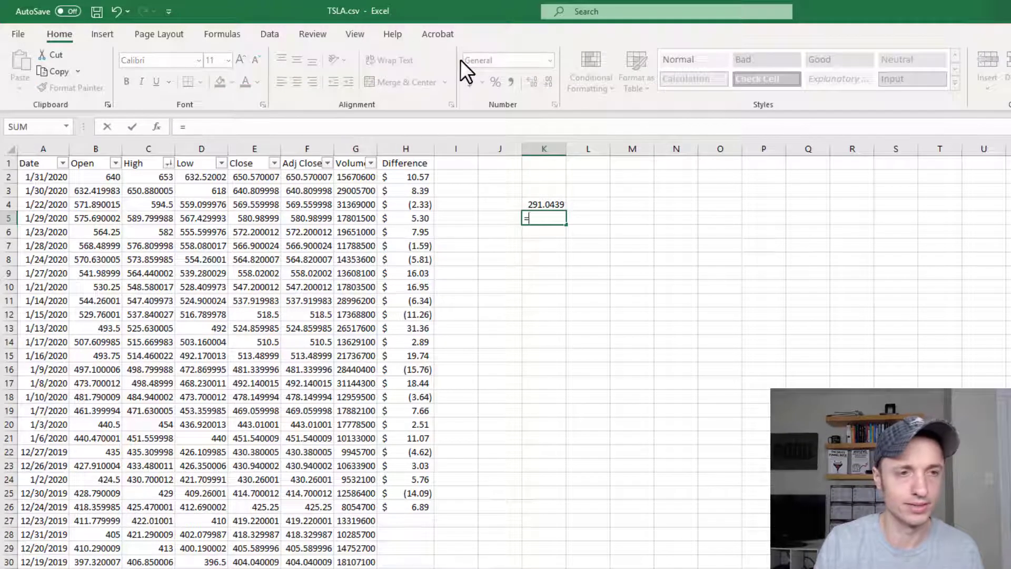
text(sum()
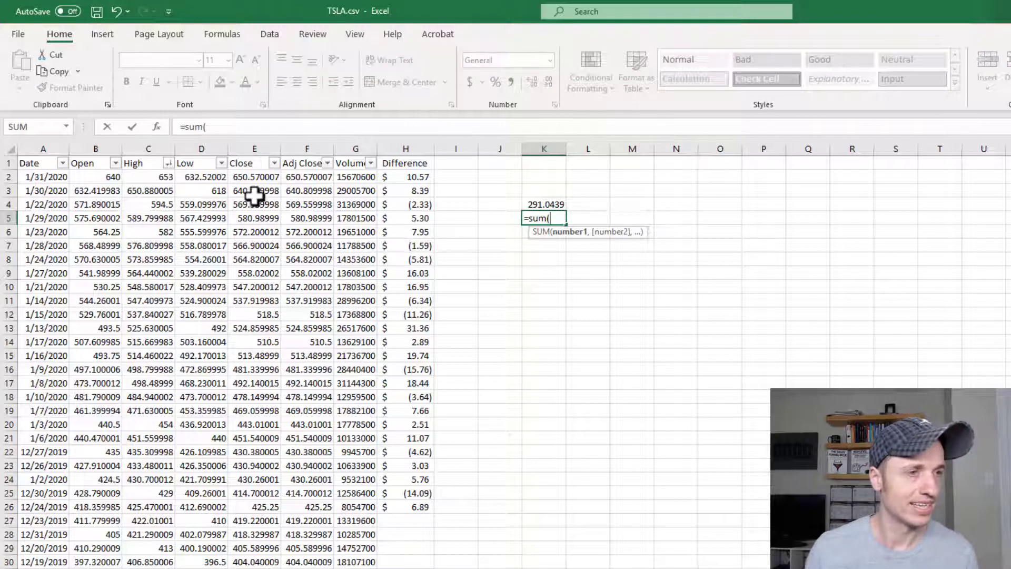
click(204, 149)
key(Return)
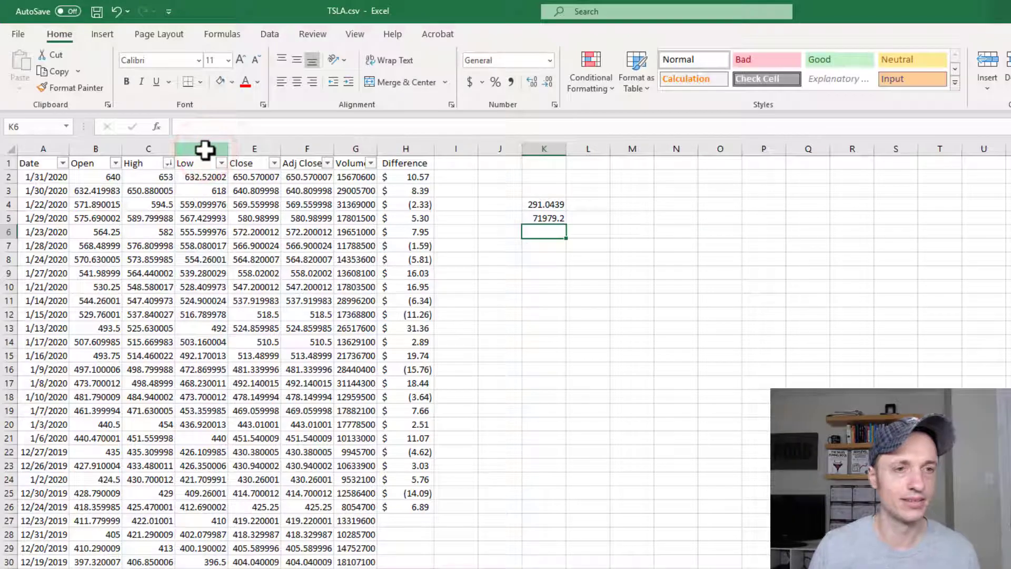